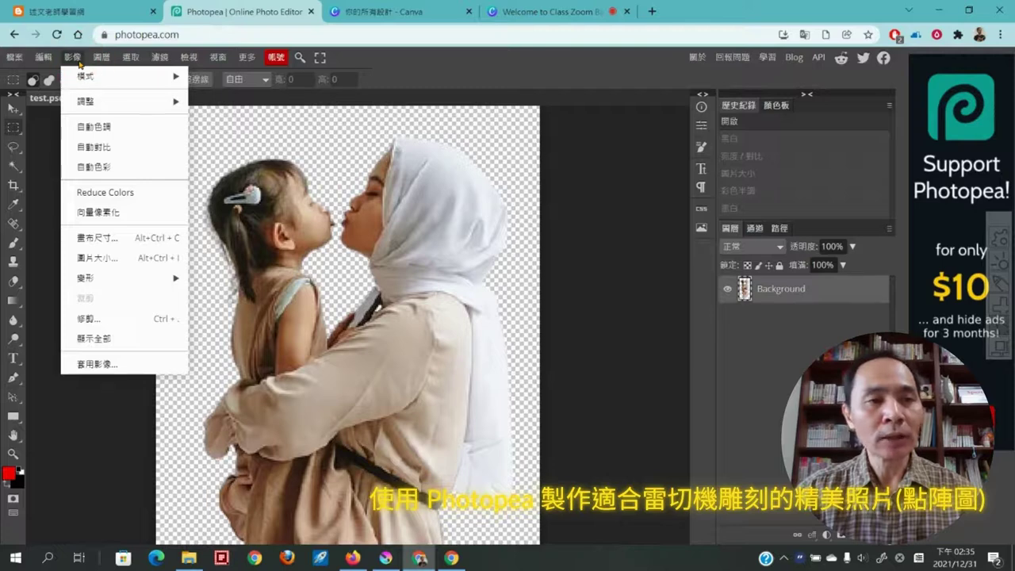
# Convert the colour photo to greyscale with the Black & White adjustment, keeping the offered colour values.
pyautogui.click(95, 101)
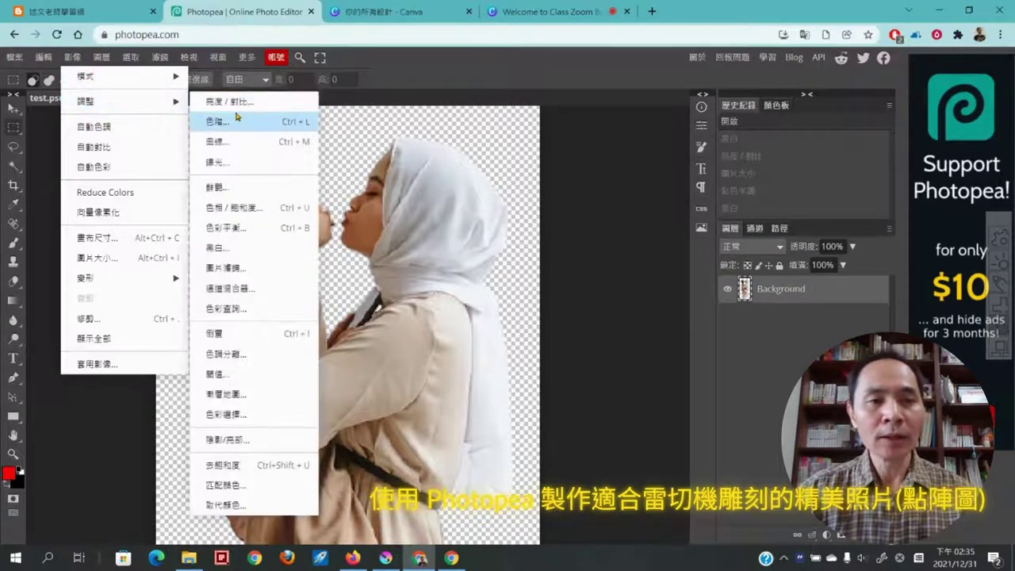
pyautogui.click(262, 248)
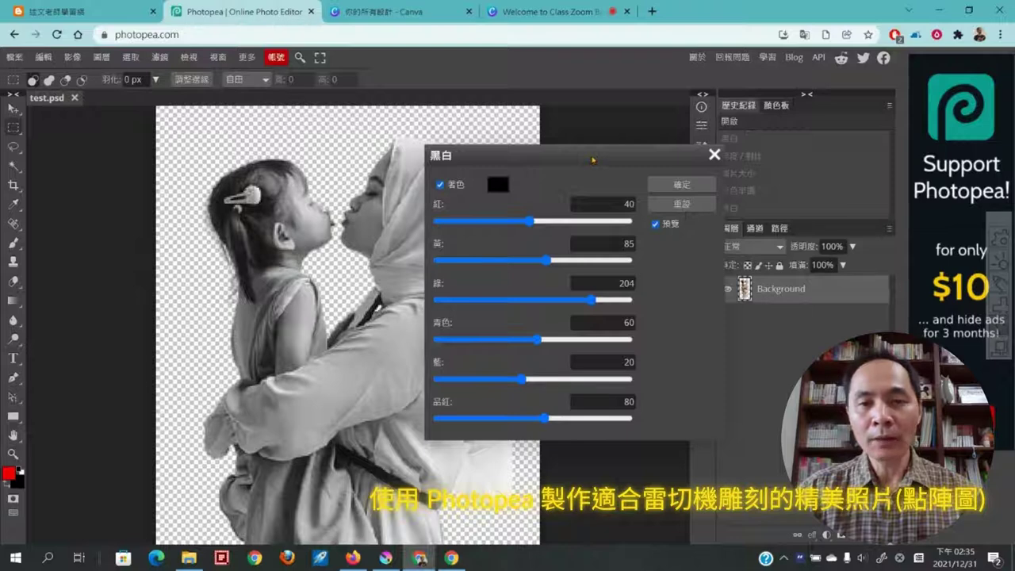
pyautogui.click(670, 184)
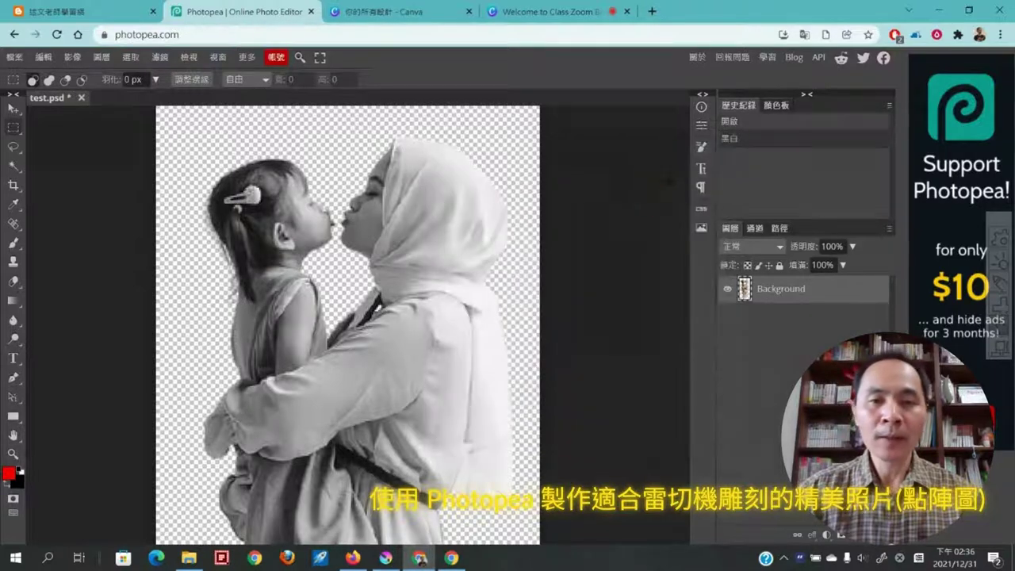
# Apply a Brightness/Contrast adjustment to the greyscale photo with brightness 112 and contrast -96.
pyautogui.click(70, 59)
pyautogui.moveTo(91, 101)
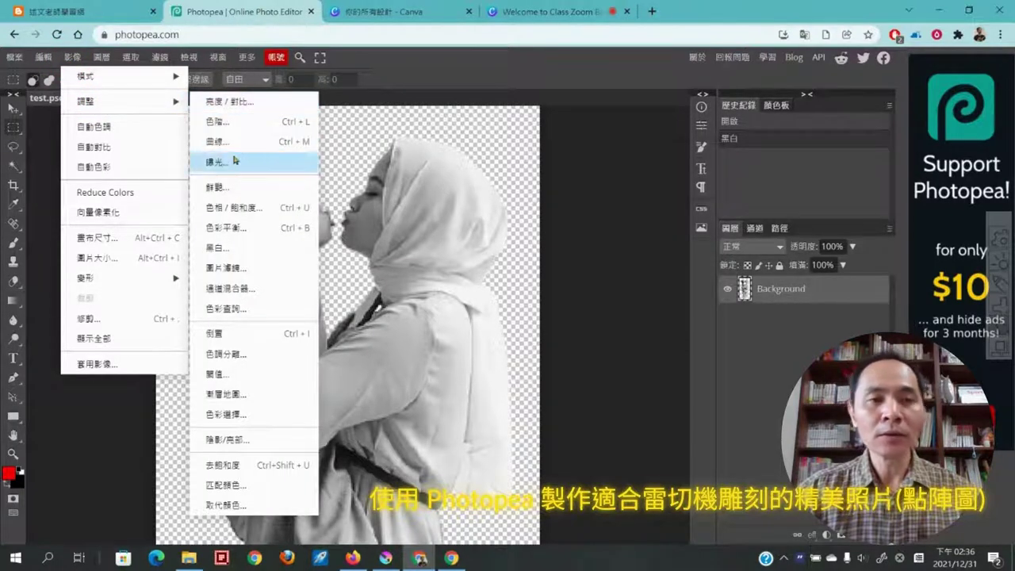
pyautogui.click(238, 101)
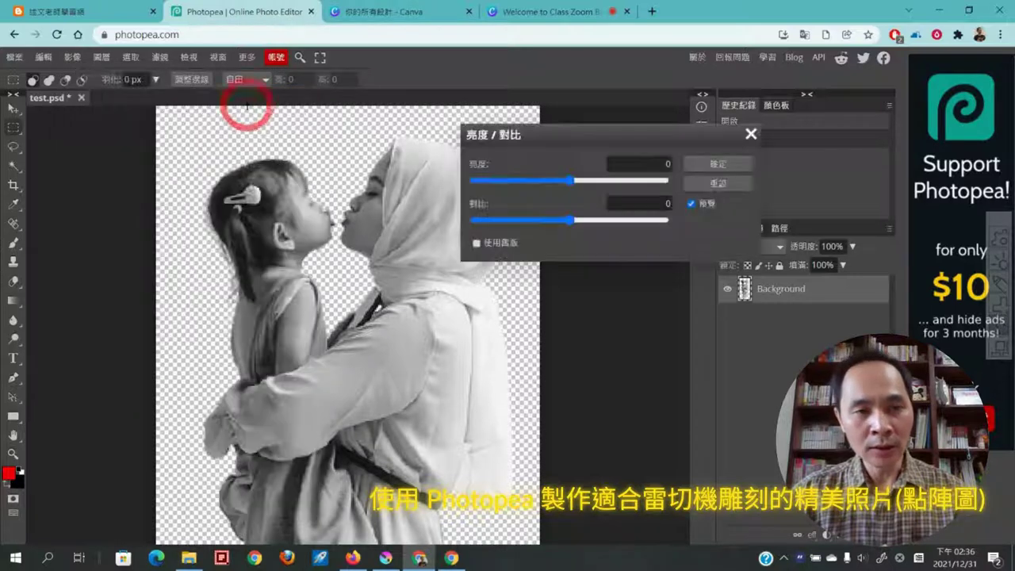
pyautogui.moveTo(572, 180); pyautogui.dragTo(639, 180)
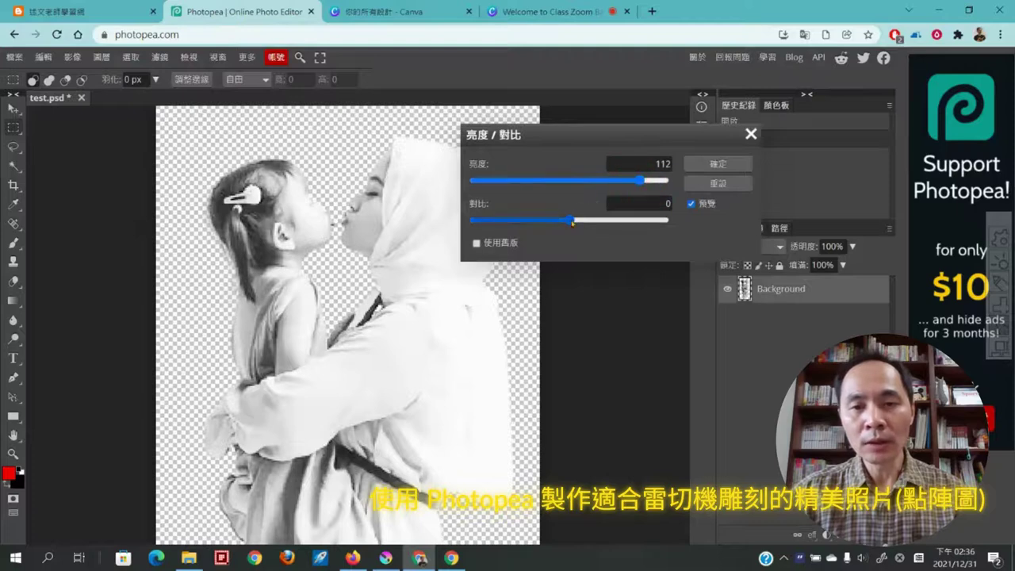
pyautogui.moveTo(570, 221); pyautogui.dragTo(476, 226)
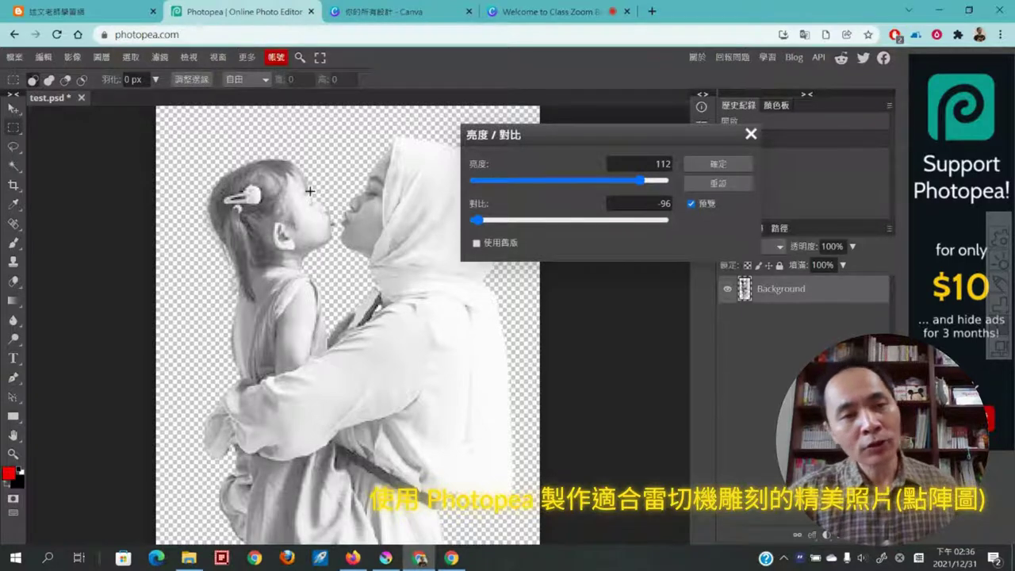
pyautogui.click(718, 164)
# Resample the image through Image Size by entering a higher DPI value.
pyautogui.click(73, 57)
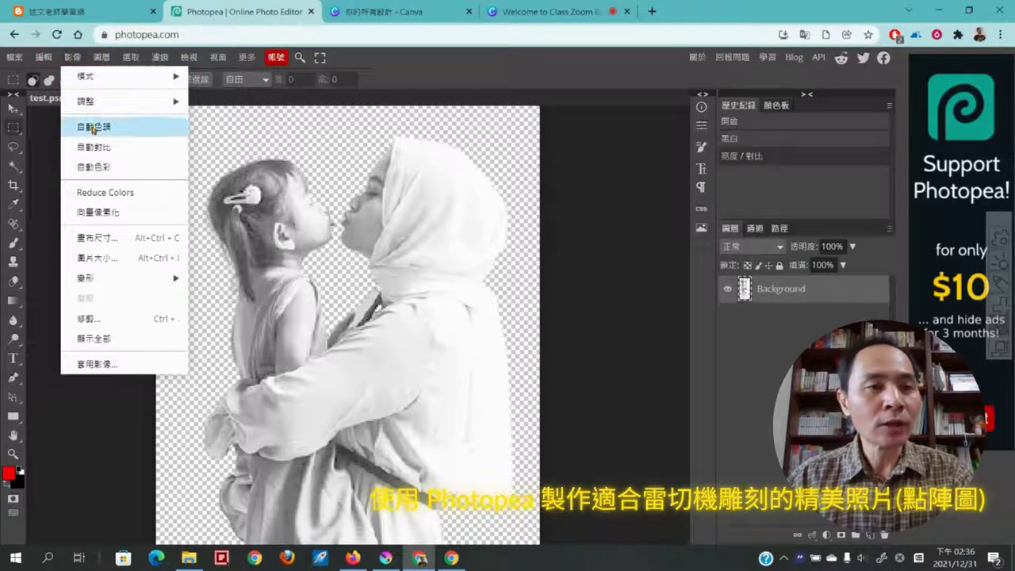
pyautogui.click(97, 258)
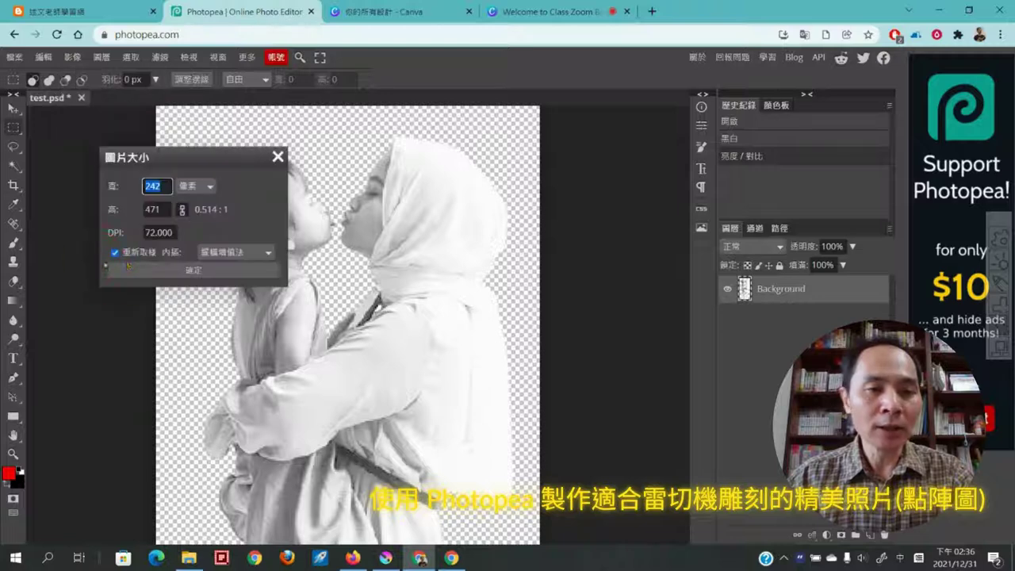
pyautogui.click(154, 232)
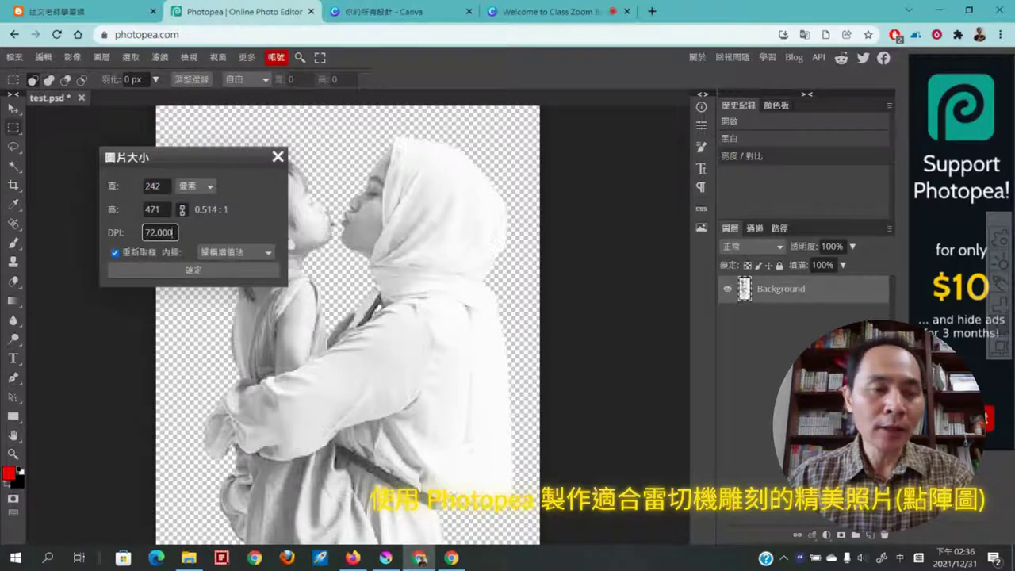
pyautogui.write('1')
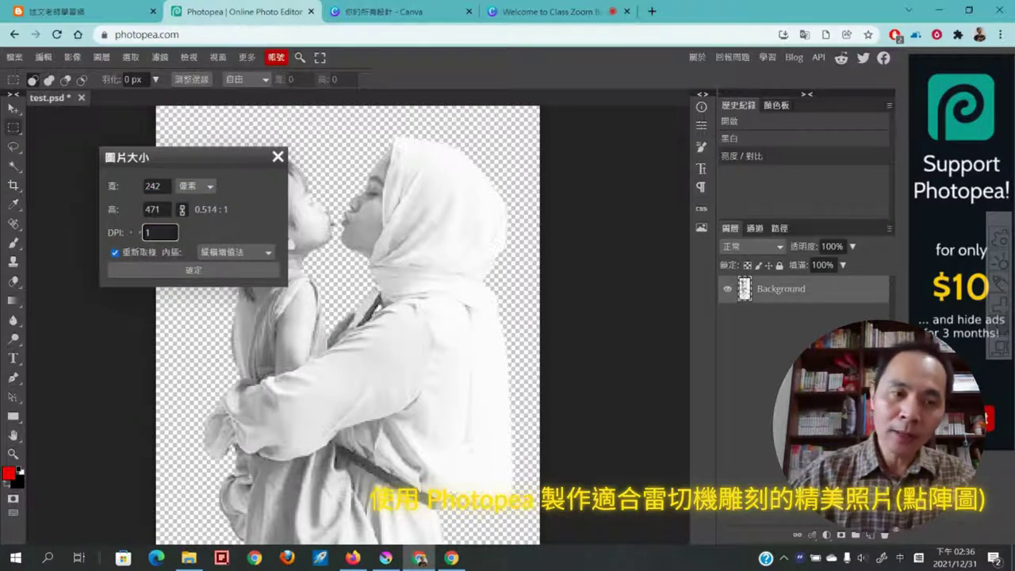
pyautogui.click(235, 275)
pyautogui.click(235, 275)
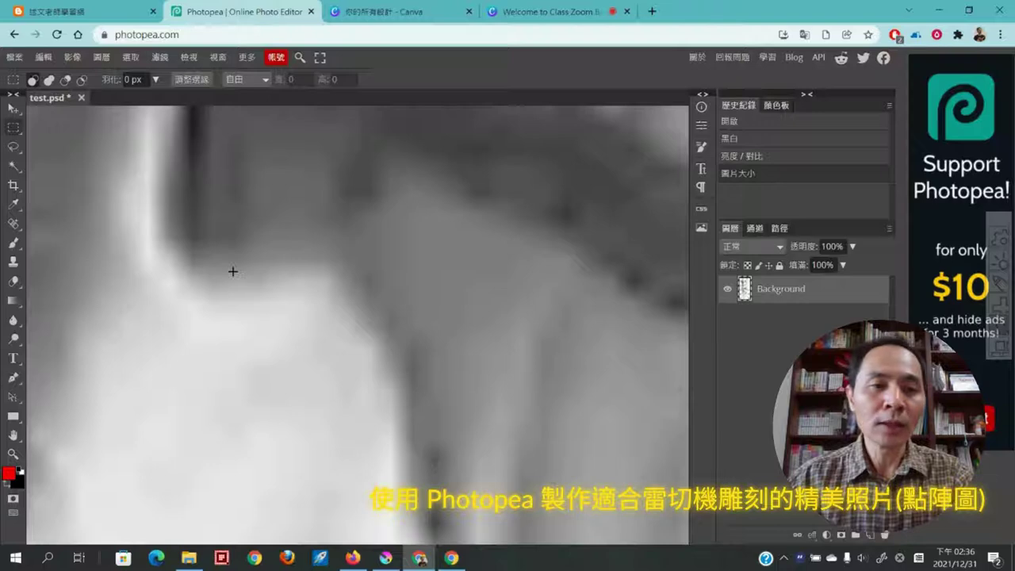
# Apply the Color Halftone pixelate filter to the photo with a larger radius and angles of 10°, 40° and 70°.
pyautogui.scroll(-6, 238, 272)
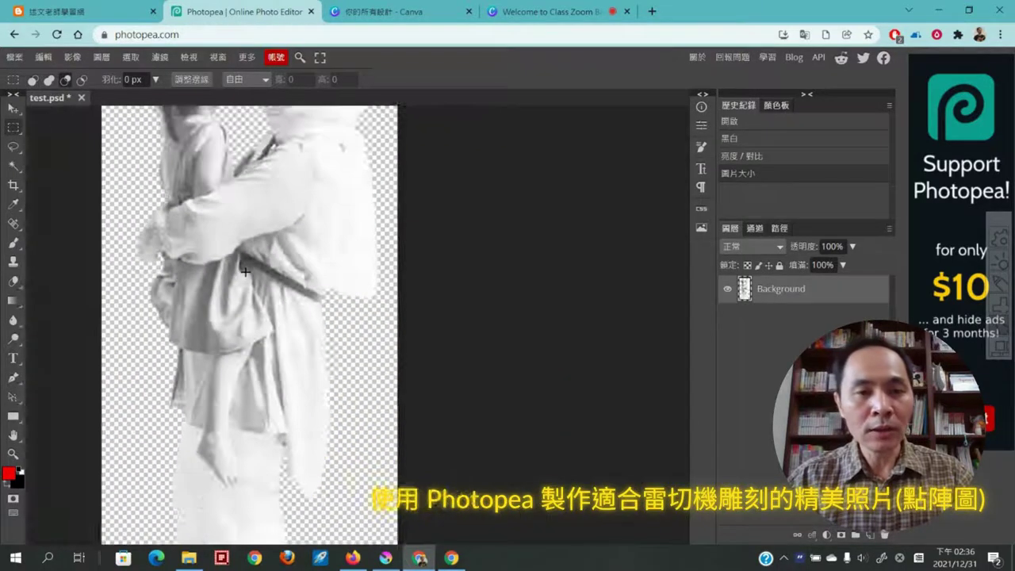
pyautogui.moveTo(267, 208); pyautogui.dragTo(389, 328)
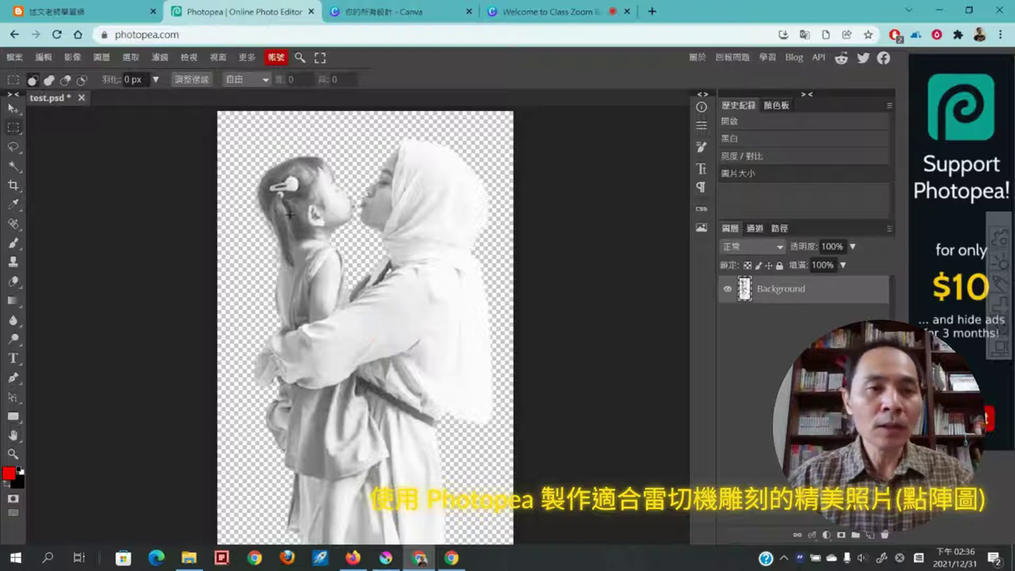
pyautogui.click(159, 57)
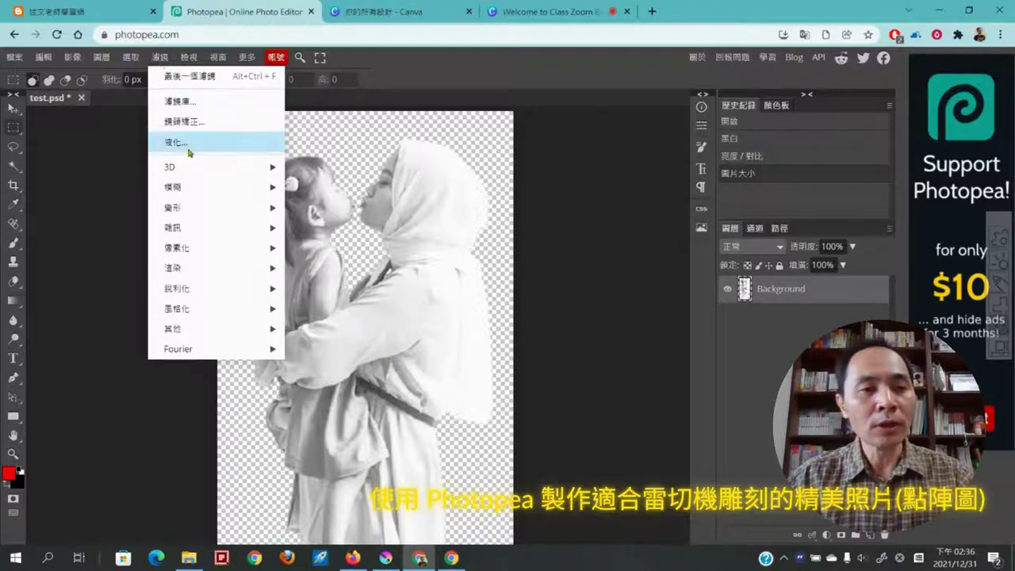
pyautogui.moveTo(219, 249)
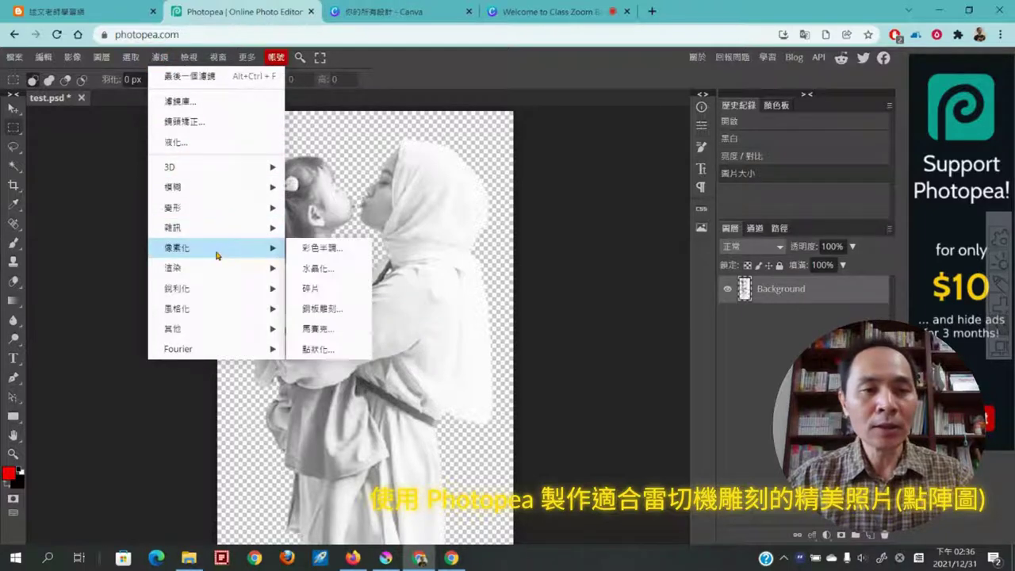
pyautogui.click(356, 251)
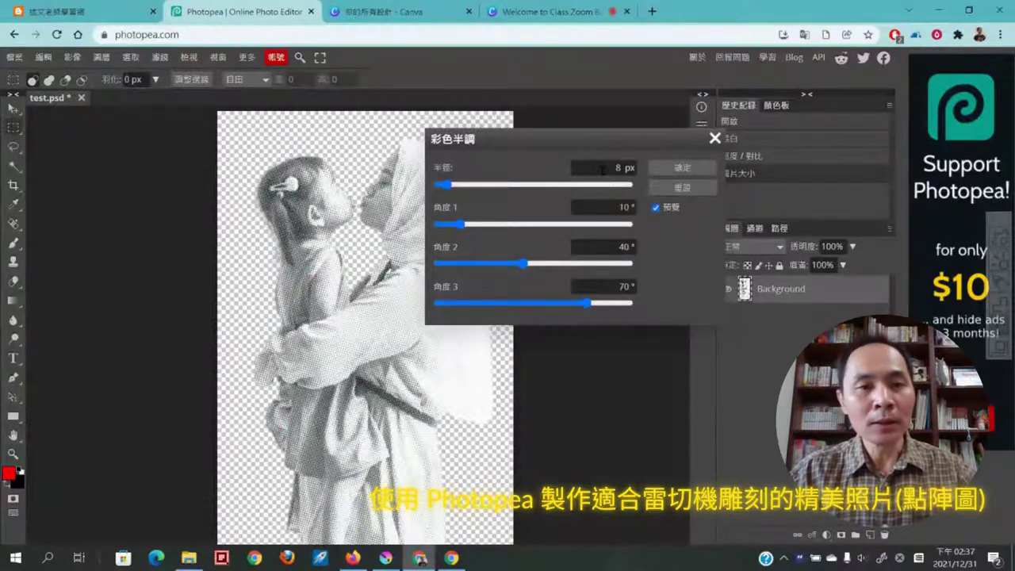
pyautogui.click(606, 168)
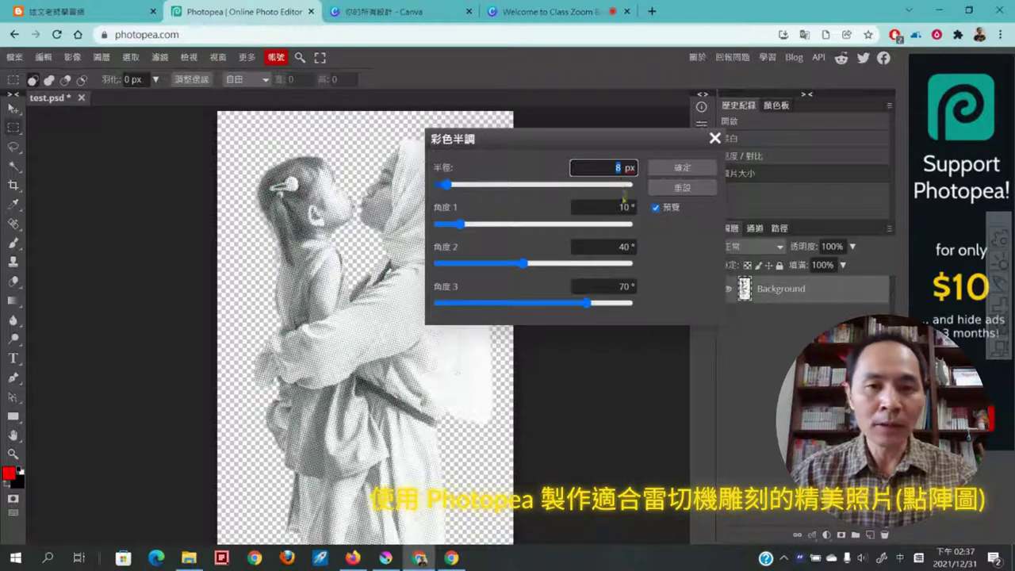
pyautogui.write('1')
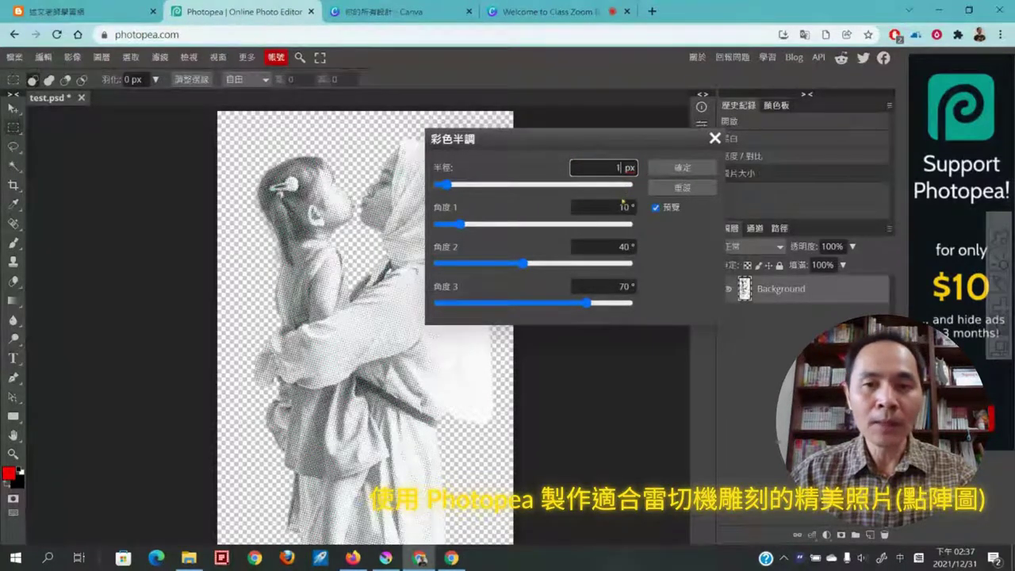
pyautogui.click(663, 170)
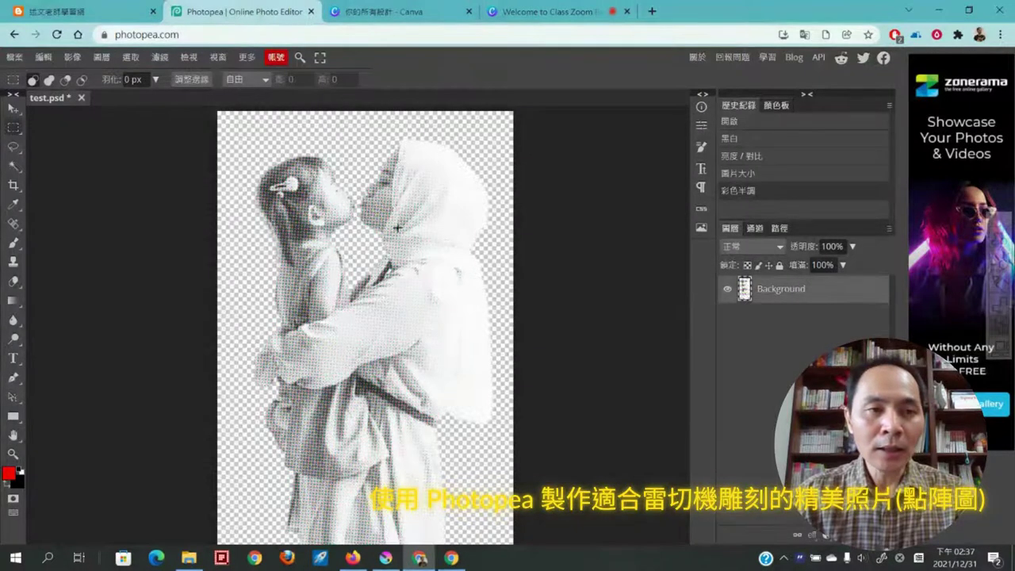
# Remove the colour from the halftone dots with another Black & White adjustment, keeping the offered values.
pyautogui.click(73, 59)
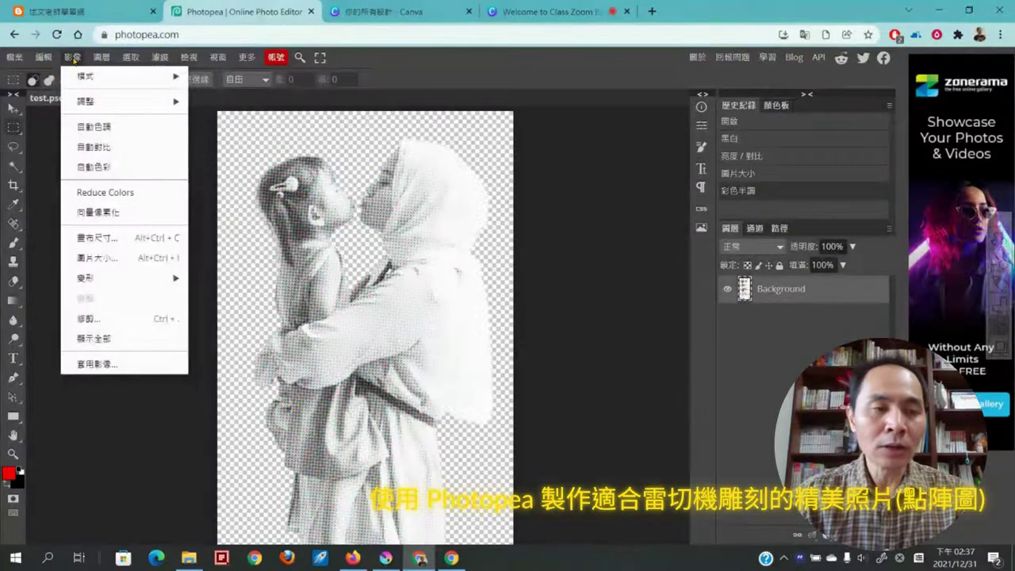
pyautogui.moveTo(92, 108)
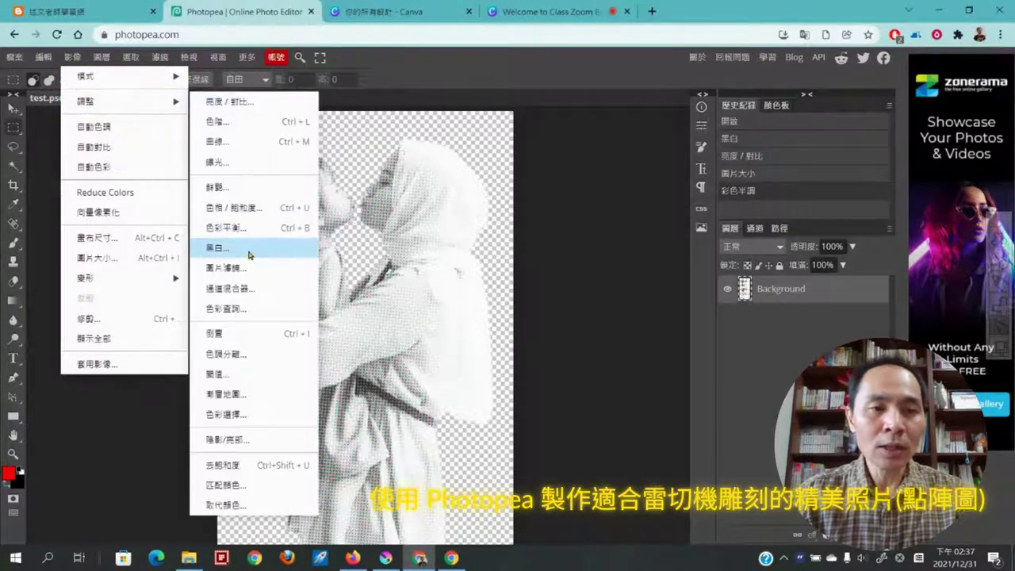
pyautogui.click(218, 247)
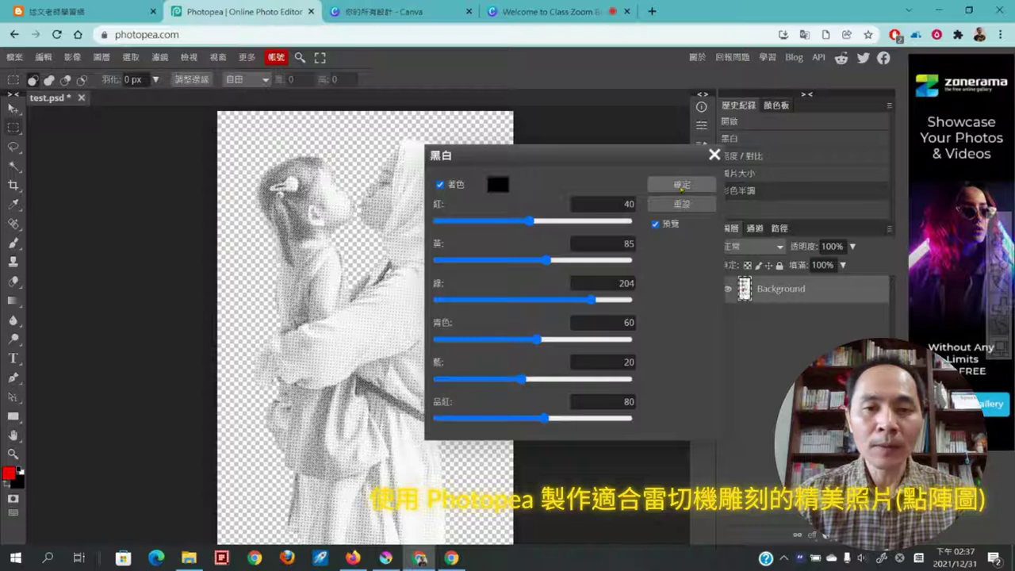
pyautogui.click(679, 184)
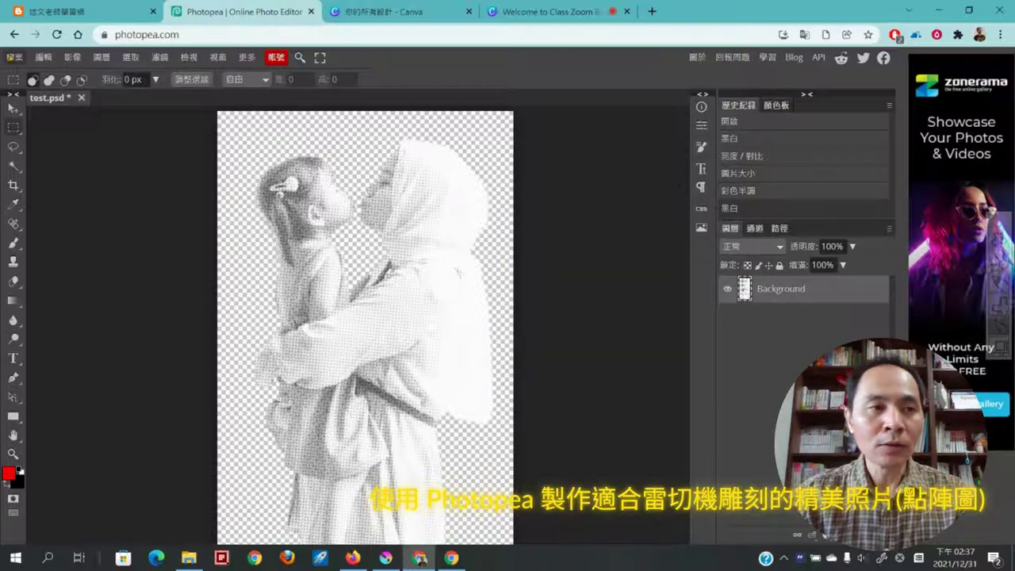
# Bring up the export format choices for the black-and-white halftone image.
pyautogui.click(14, 57)
pyautogui.moveTo(72, 233)
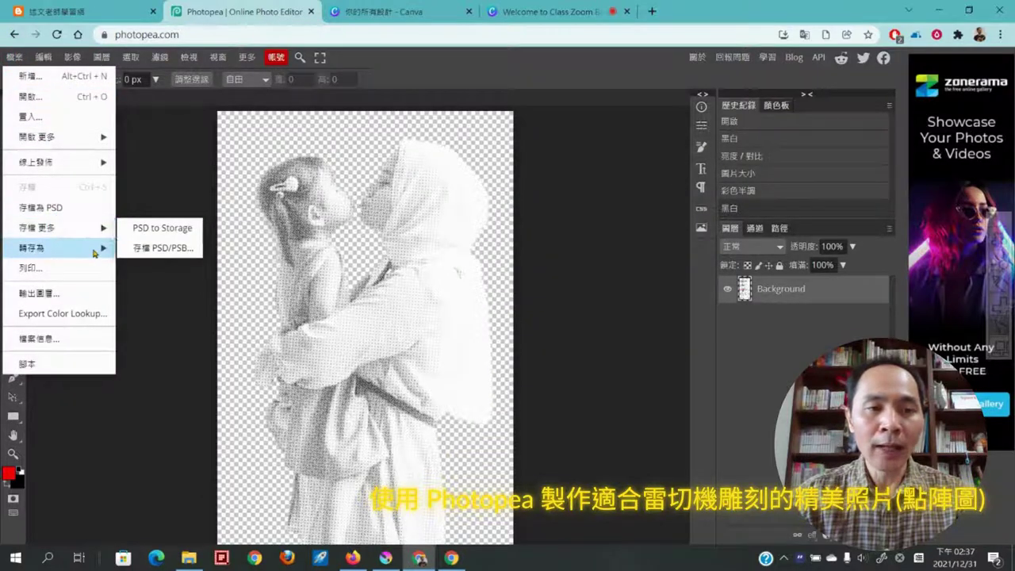
pyautogui.moveTo(99, 248)
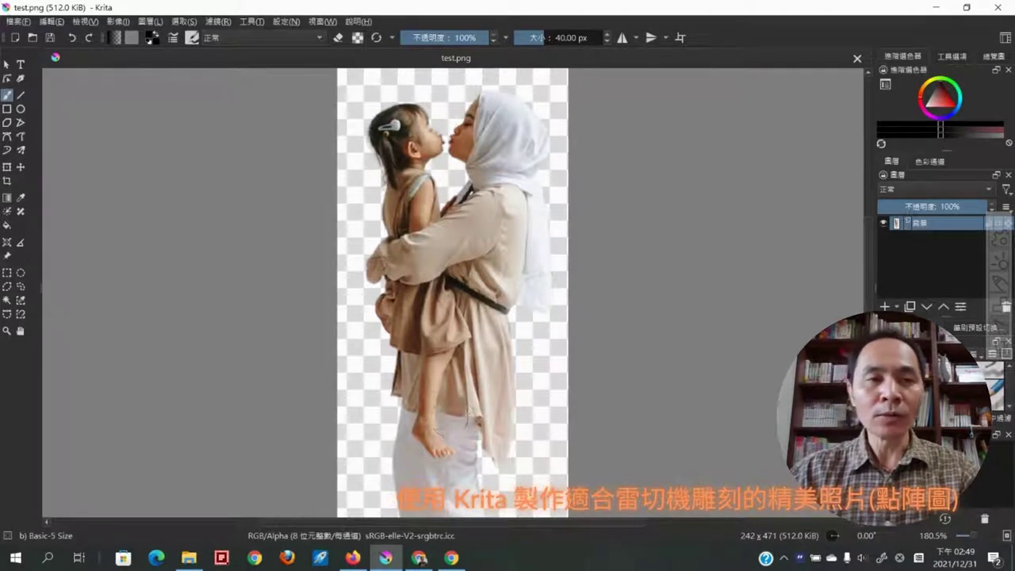
# In Krita, desaturate the test.png photo using the Lightness method.
pyautogui.click(215, 24)
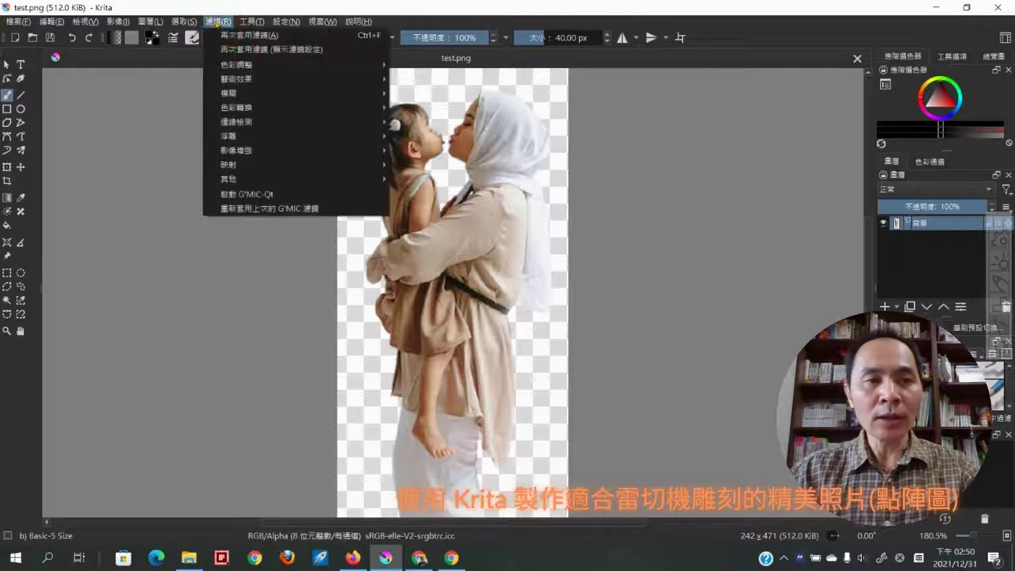
pyautogui.click(256, 65)
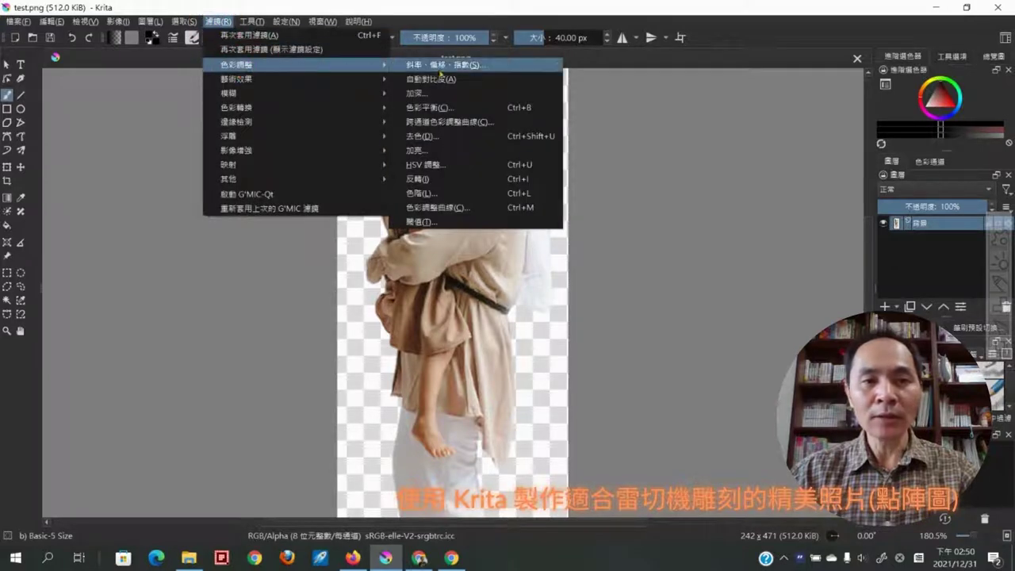
pyautogui.click(464, 142)
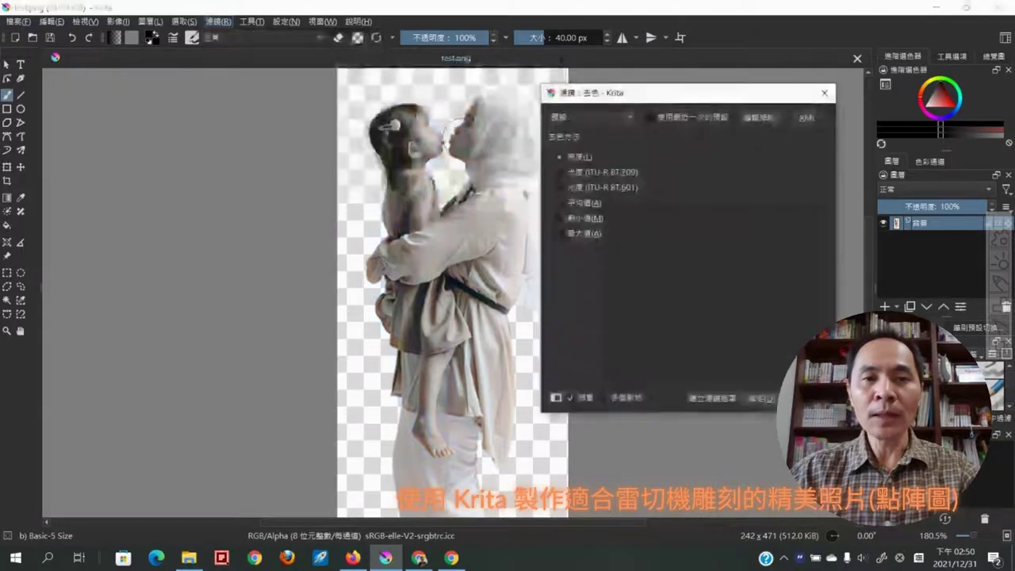
pyautogui.moveTo(613, 95); pyautogui.dragTo(635, 88)
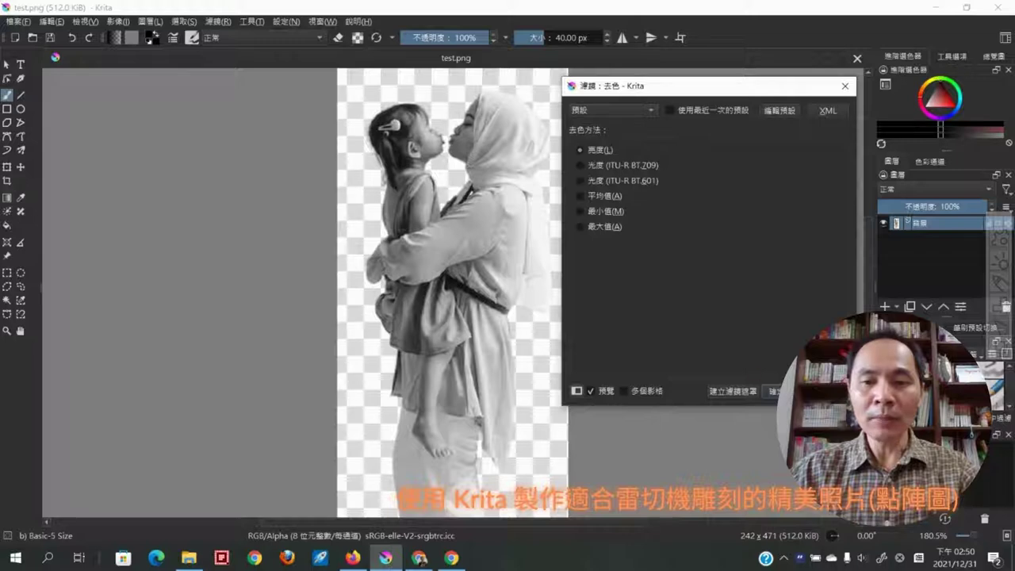
pyautogui.click(774, 392)
# Lighten the desaturated photo with a Levels adjustment, setting input gamma to 2.776 and the output black level to 32.
pyautogui.click(218, 22)
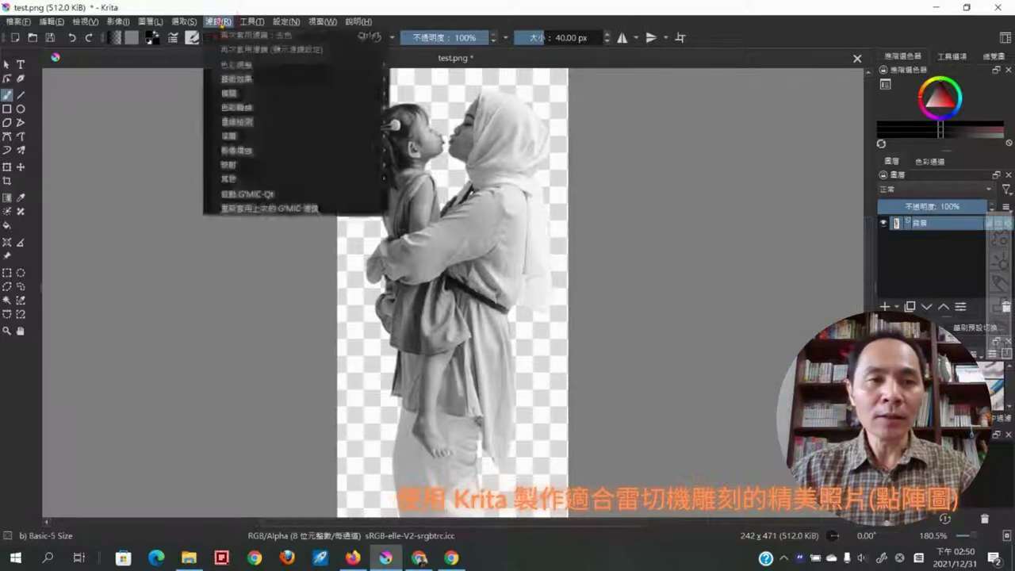
pyautogui.moveTo(255, 70)
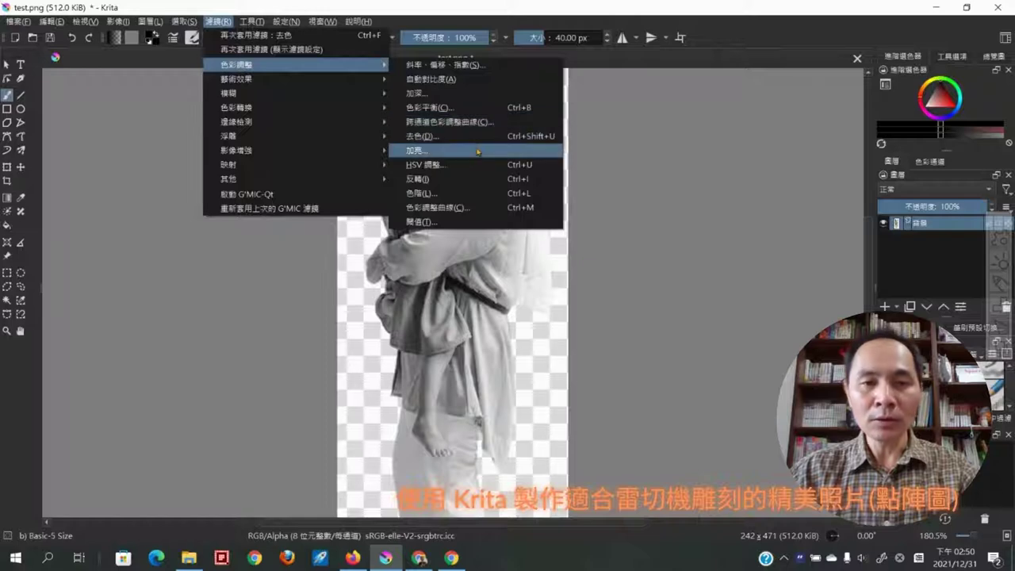
pyautogui.click(463, 193)
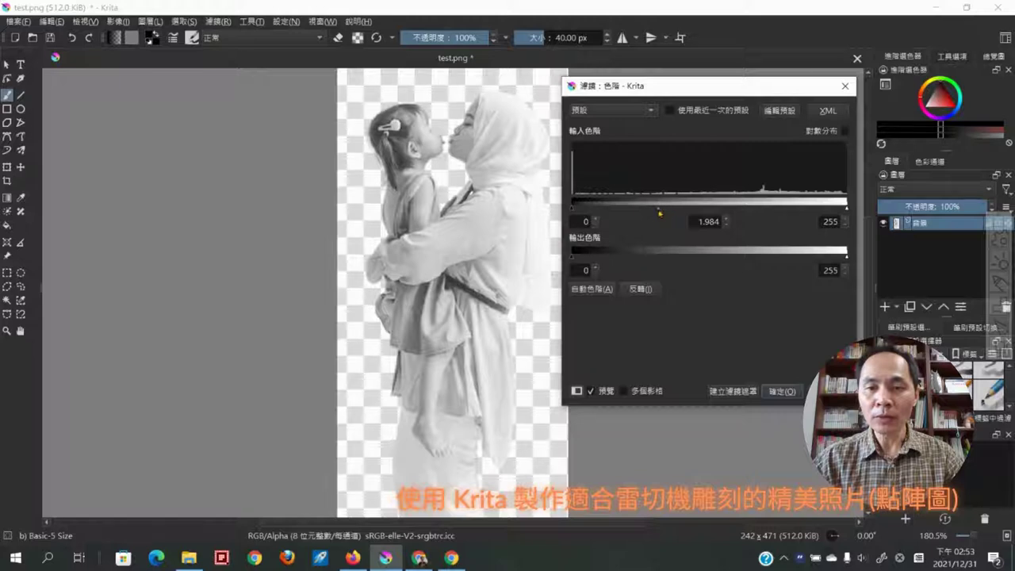
pyautogui.moveTo(661, 212); pyautogui.dragTo(649, 209)
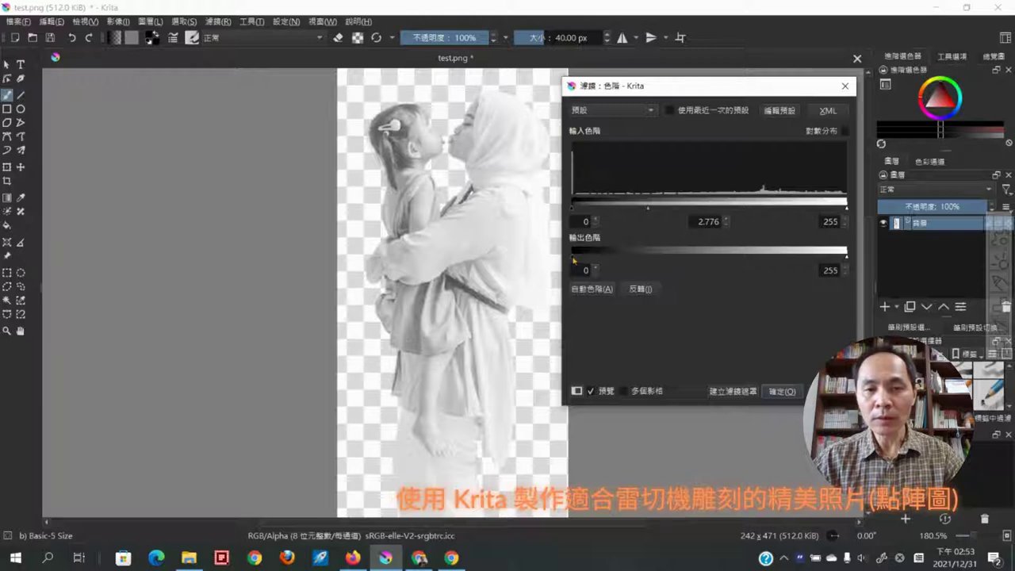
pyautogui.moveTo(574, 259); pyautogui.dragTo(607, 258)
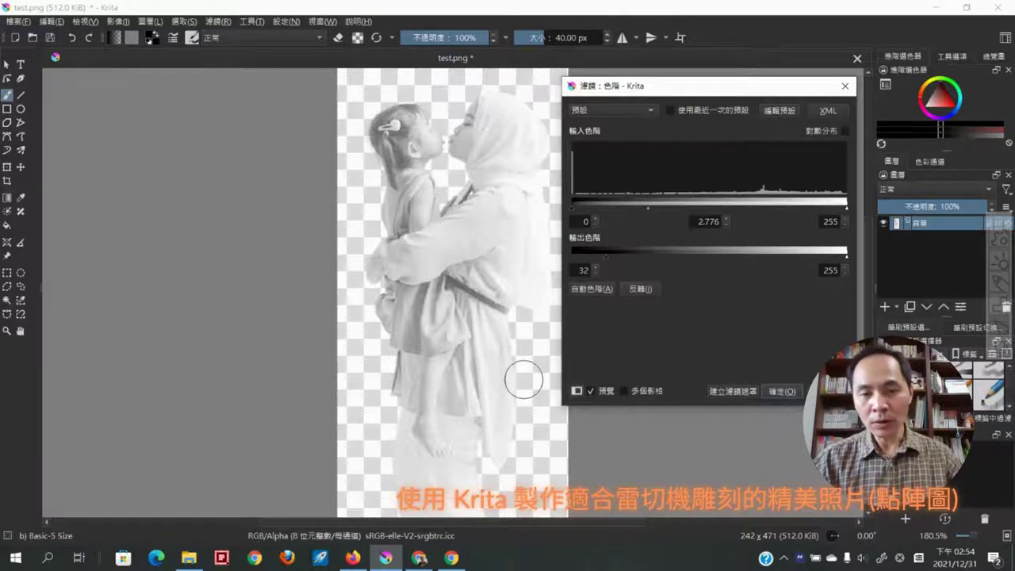
pyautogui.click(779, 393)
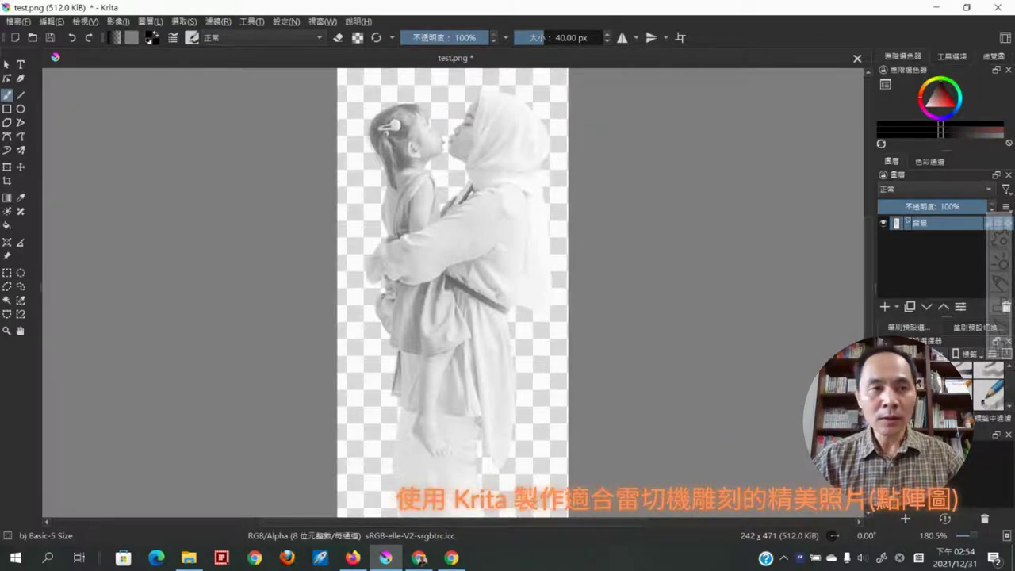
# Scale the image to a new size by setting its resolution to 1000 pixels per inch, keeping the proportions.
pyautogui.click(118, 21)
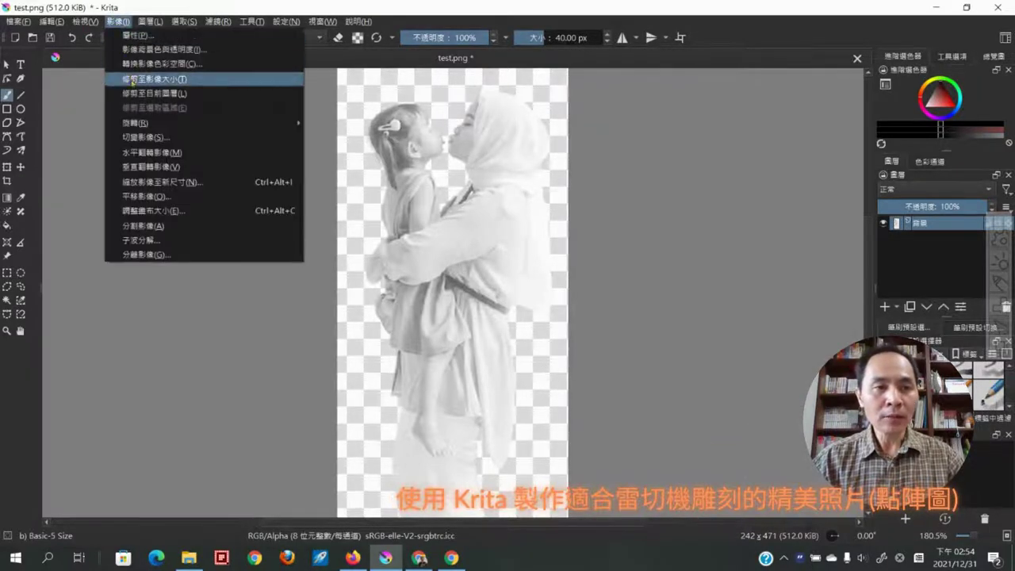
pyautogui.click(170, 183)
pyautogui.doubleClick(516, 307)
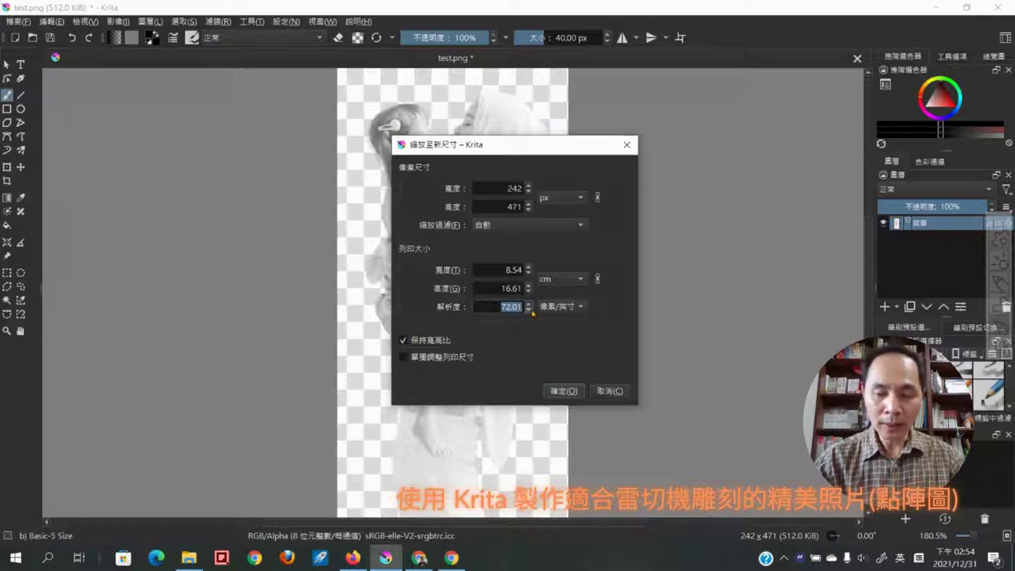
pyautogui.write('1000')
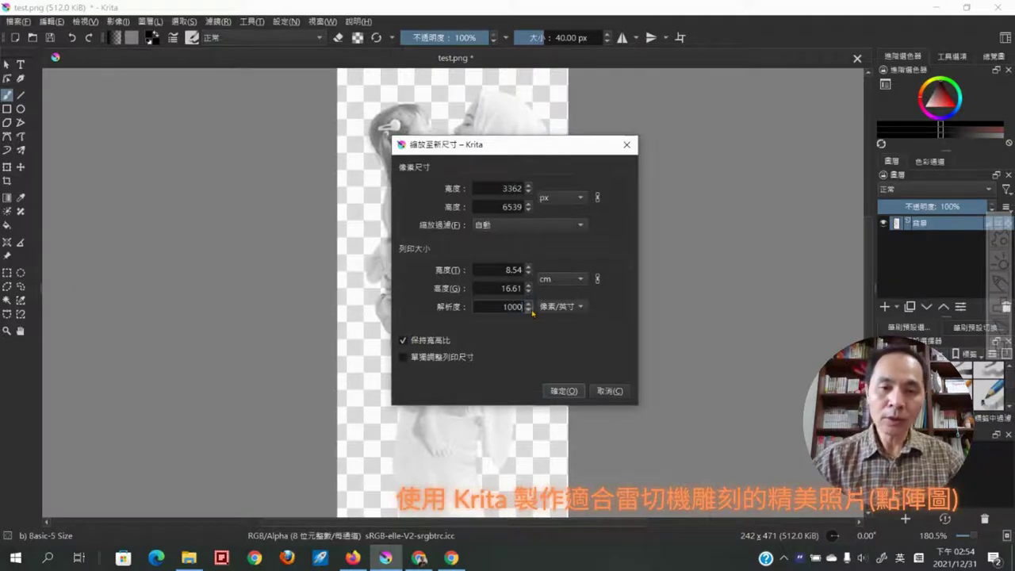
pyautogui.click(563, 392)
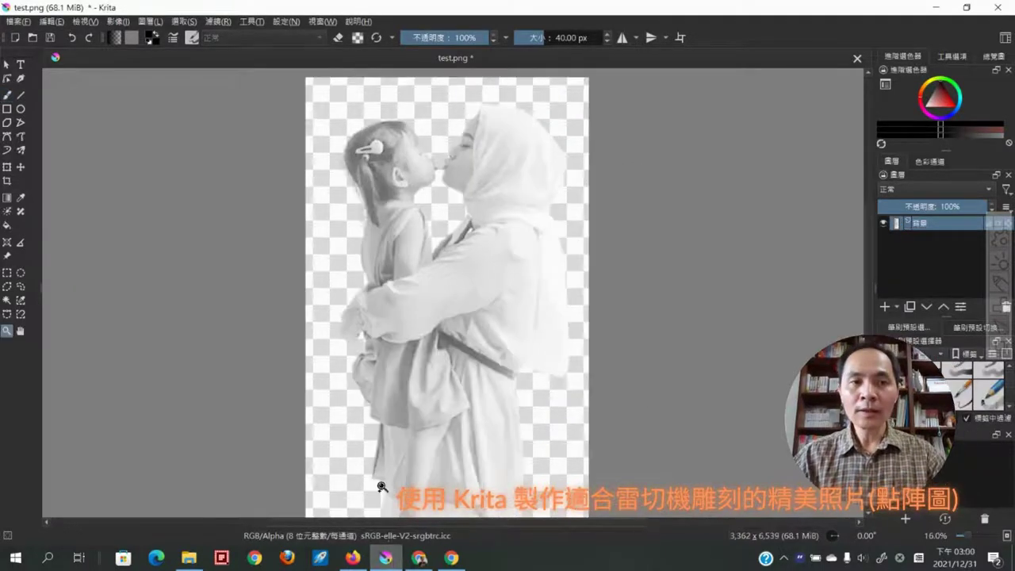
# Apply the artistic Halftone filter in Intensity mode, keeping the screentone generator's round dot pattern with linear interpolation.
pyautogui.click(218, 21)
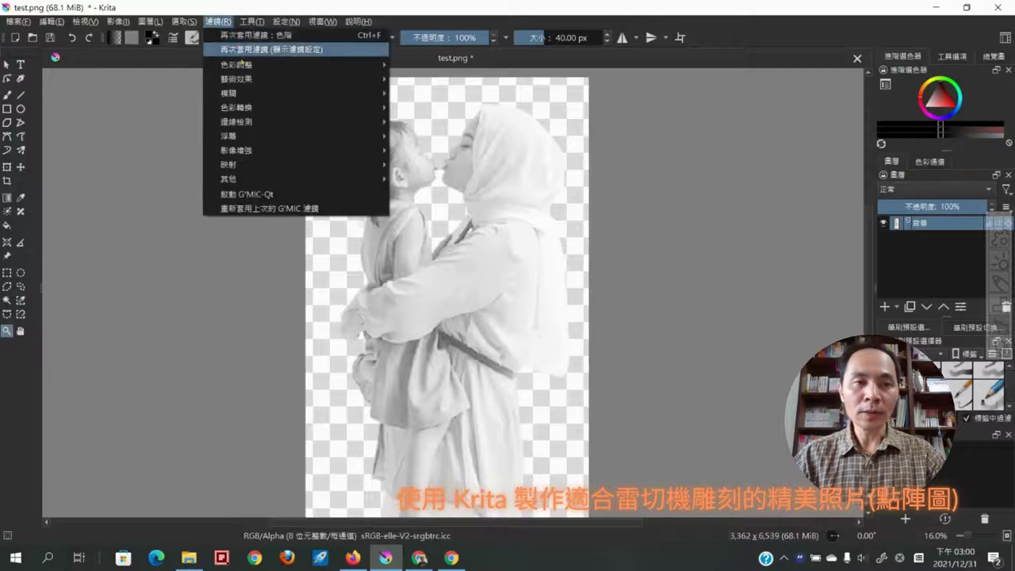
pyautogui.moveTo(261, 79)
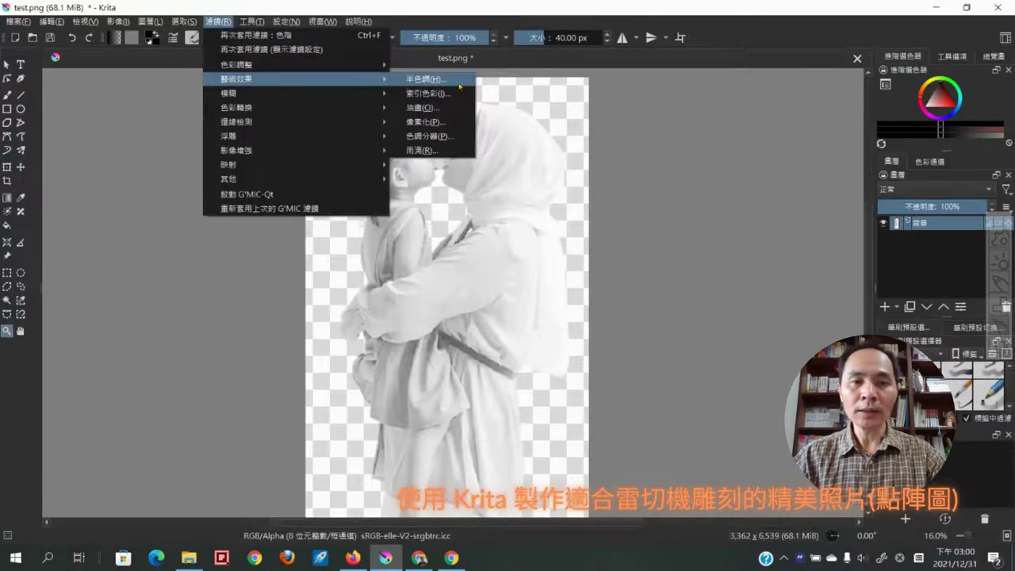
pyautogui.click(460, 85)
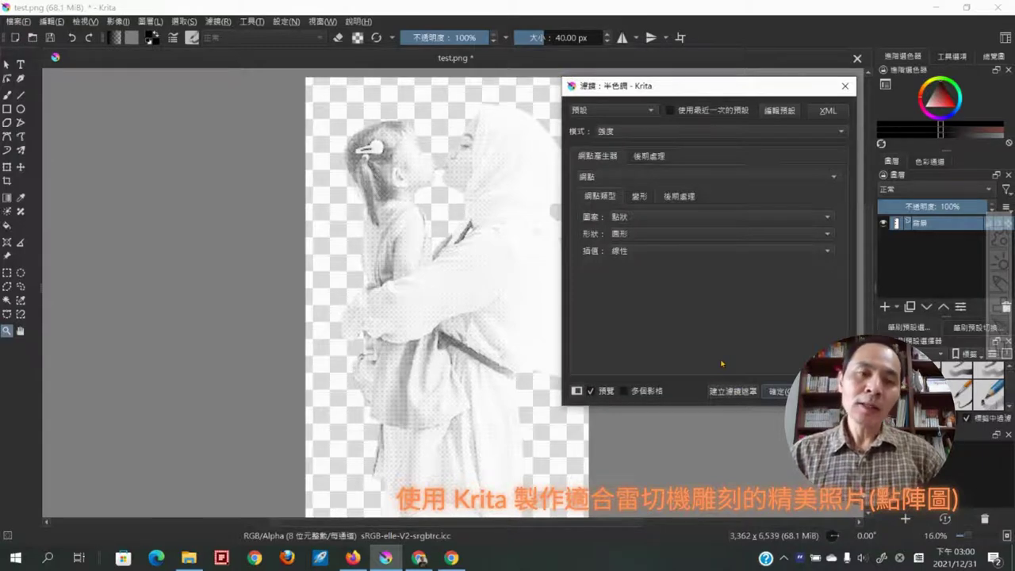
pyautogui.click(776, 392)
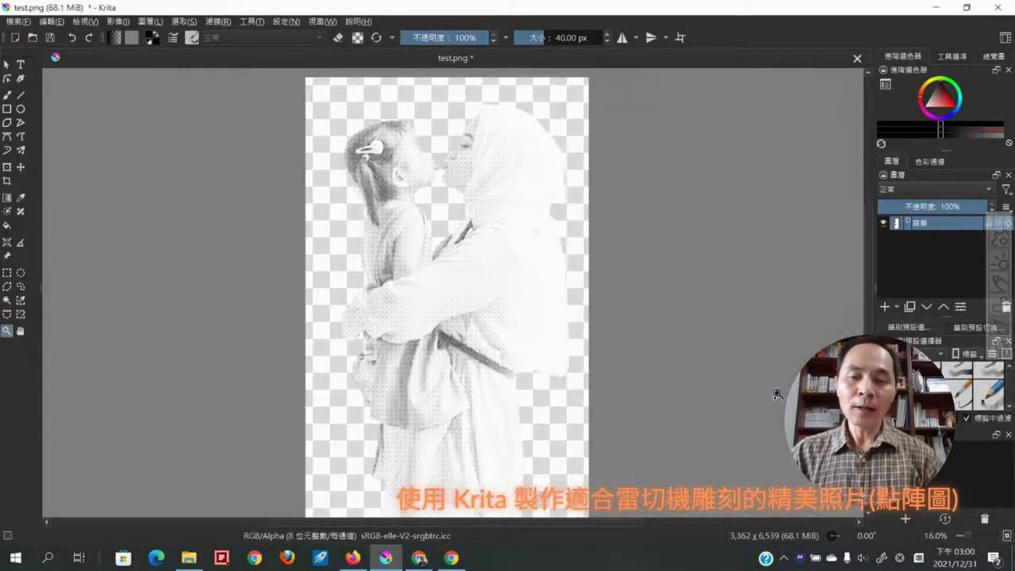
# Check the halftone dots around the girl's head up close and bring up the file commands for saving or exporting.
pyautogui.click(399, 166)
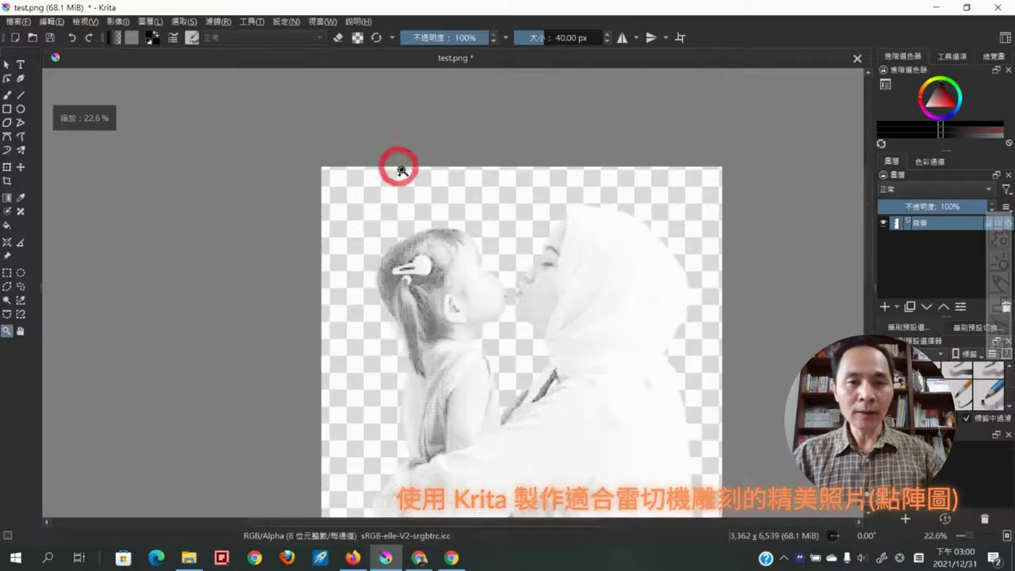
pyautogui.click(446, 295)
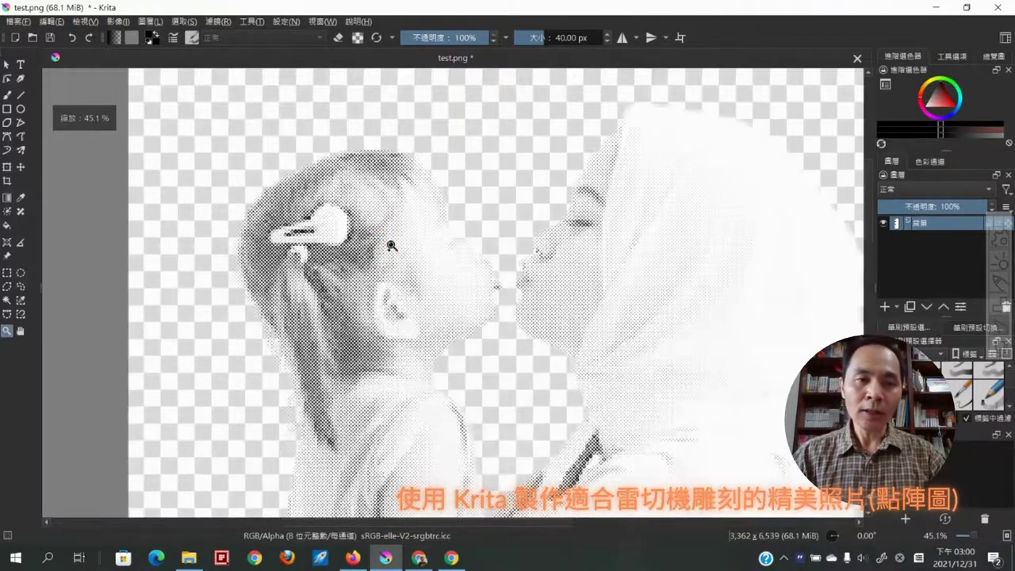
pyautogui.click(390, 245)
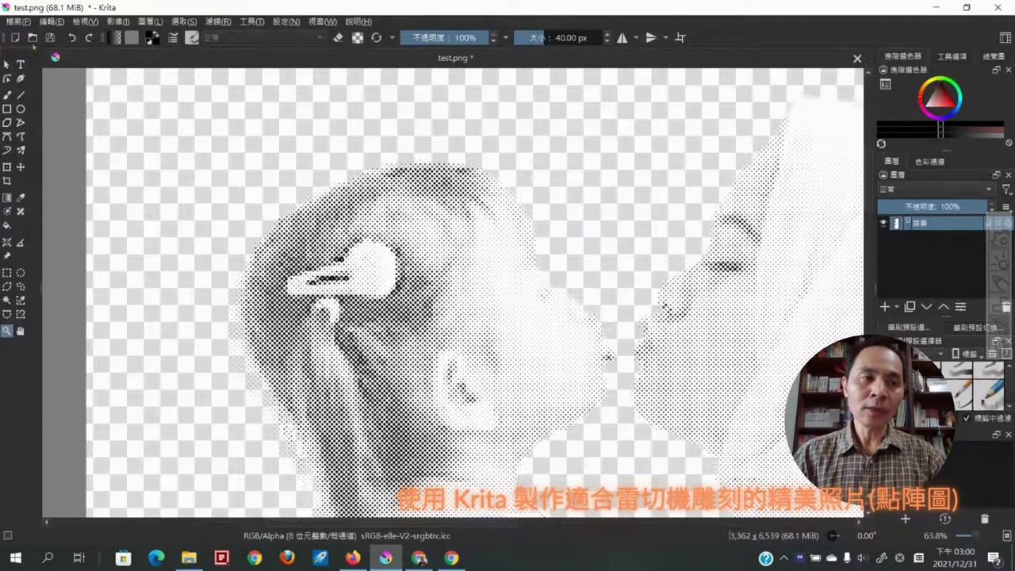
pyautogui.click(24, 23)
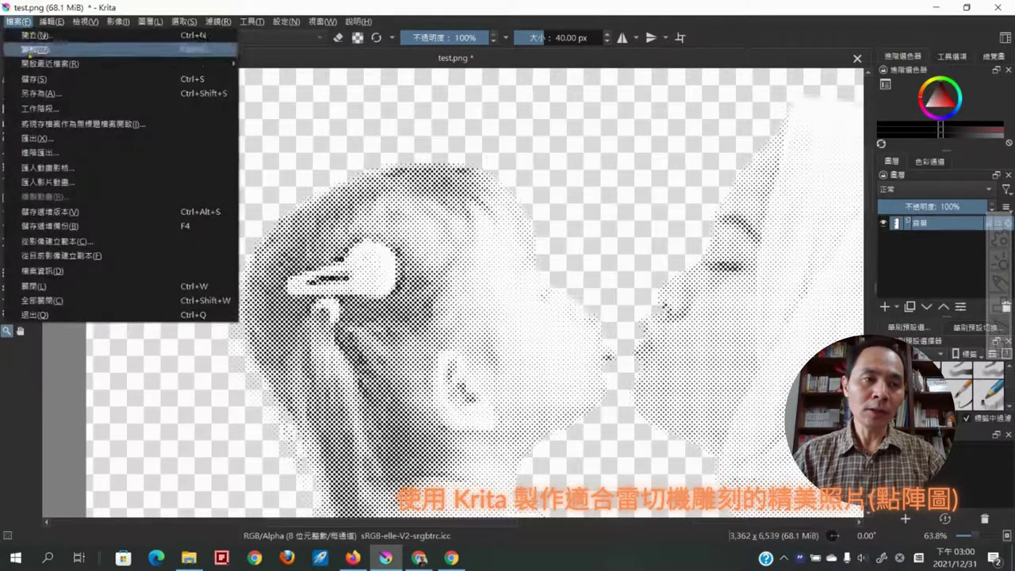